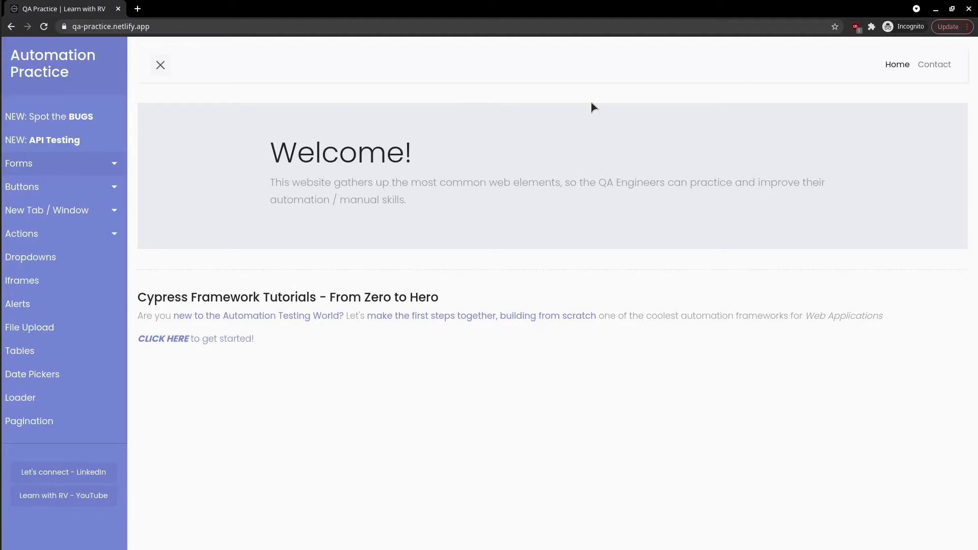
- Inspect the QA Practice home page with the developer tools and generate a Lighthouse report for it
left_click(904, 26)
left_click(661, 105)
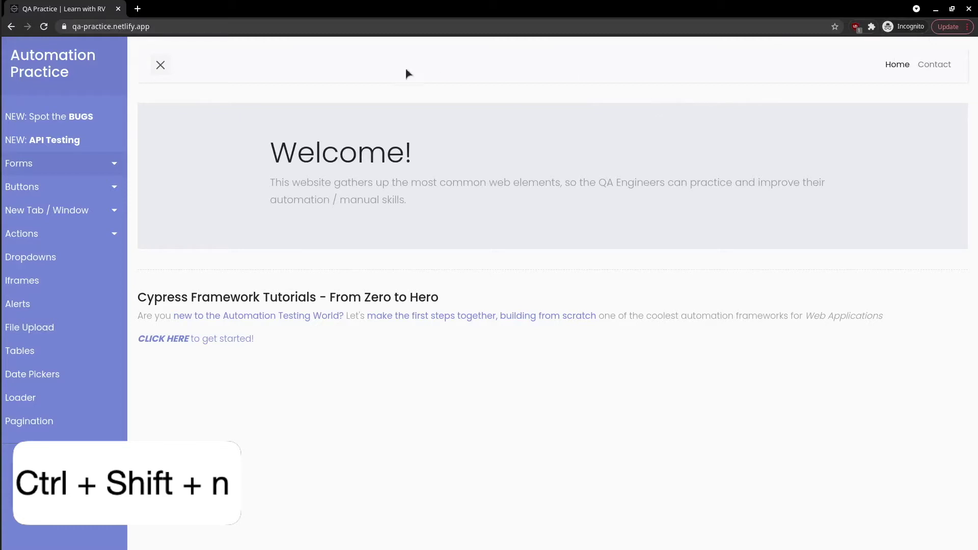
right_click(589, 127)
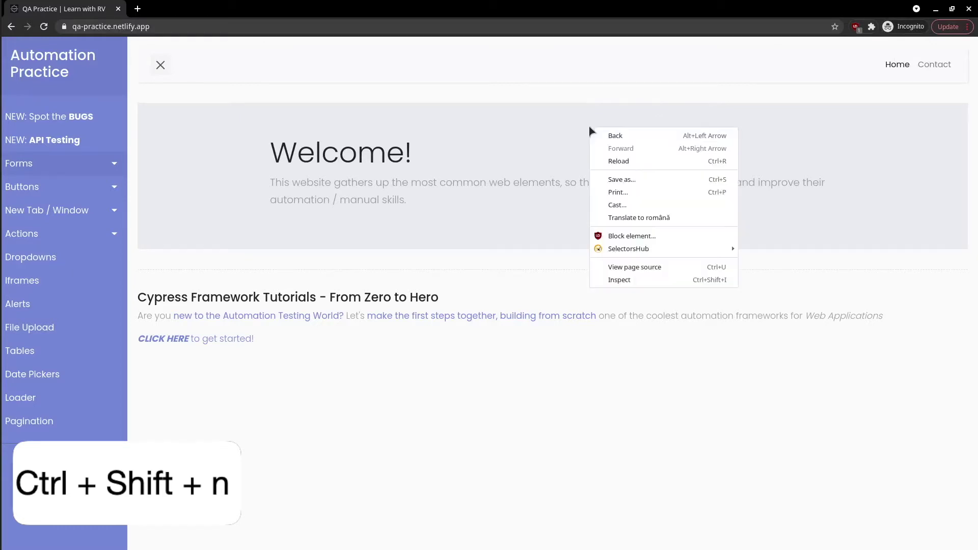
left_click(638, 276)
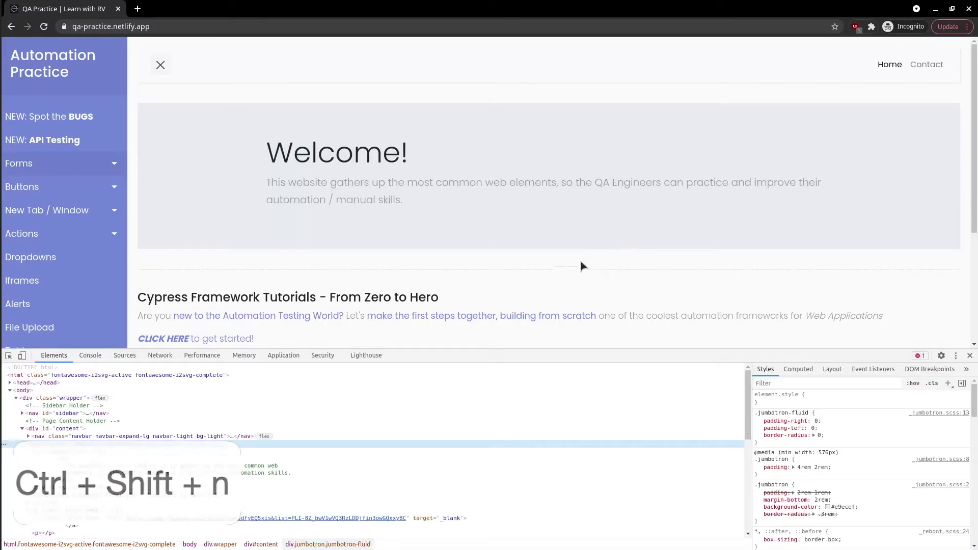
left_click(368, 357)
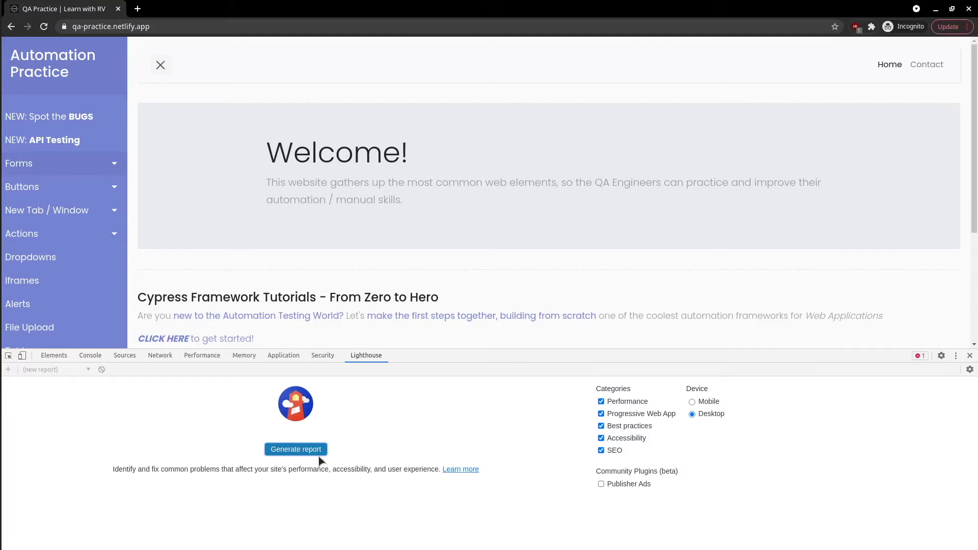
left_click(301, 451)
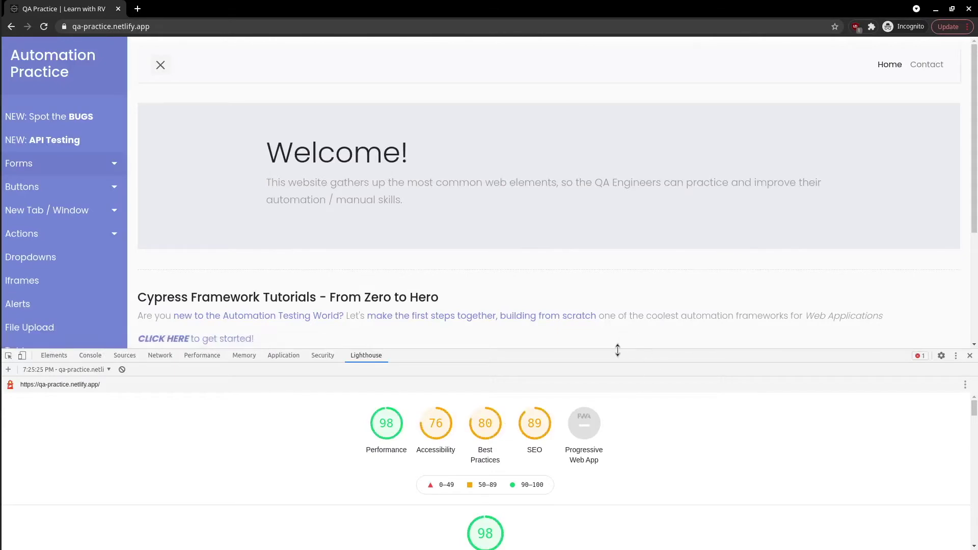
- Enlarge the developer tools area and look over the report's summary scores and its export options
left_click_drag(618, 350, 612, 284)
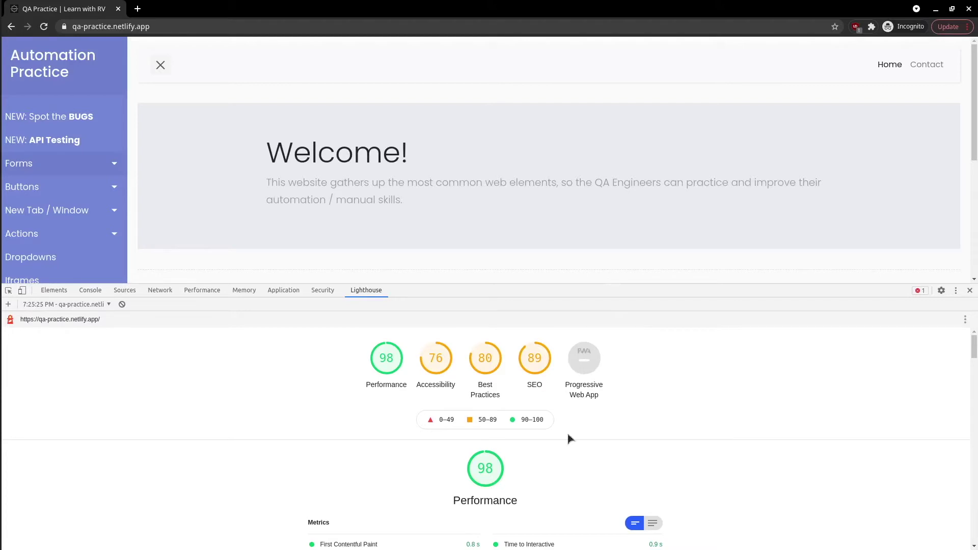
scroll(576, 430, "down", 2)
scroll(612, 420, "up", 2)
left_click(965, 319)
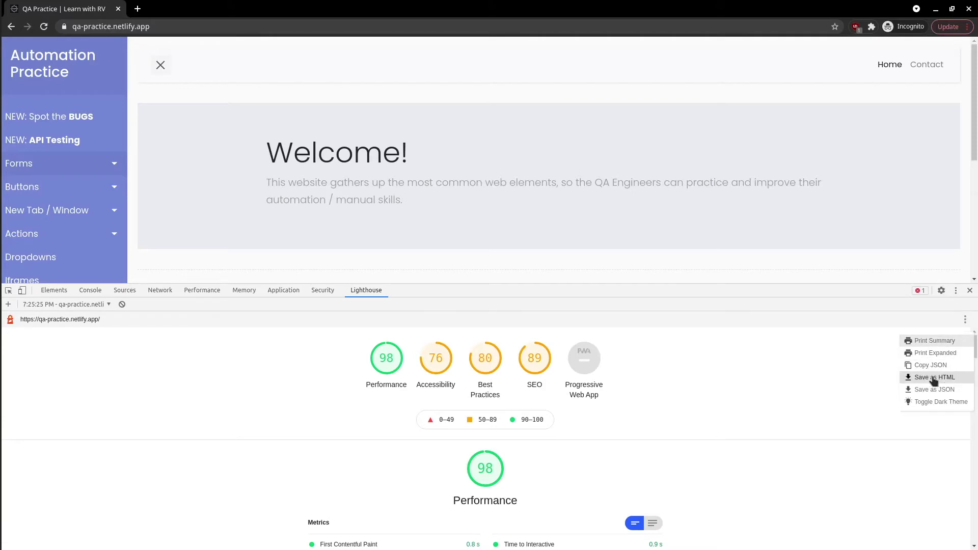
left_click(764, 363)
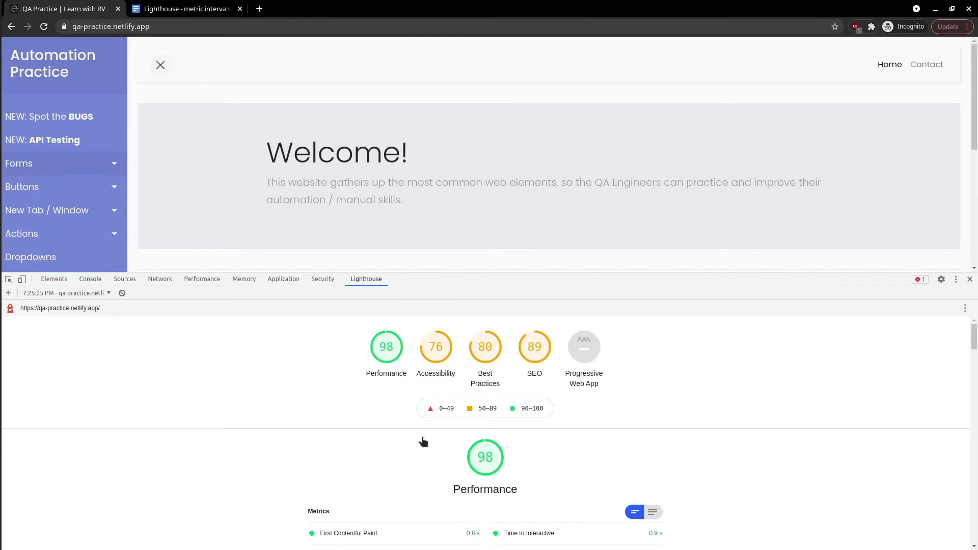
- Compare the report's First Contentful Paint with the "Lighthouse - metric intervals" document, highlighting its Fast rating
scroll(425, 437, "down", 1)
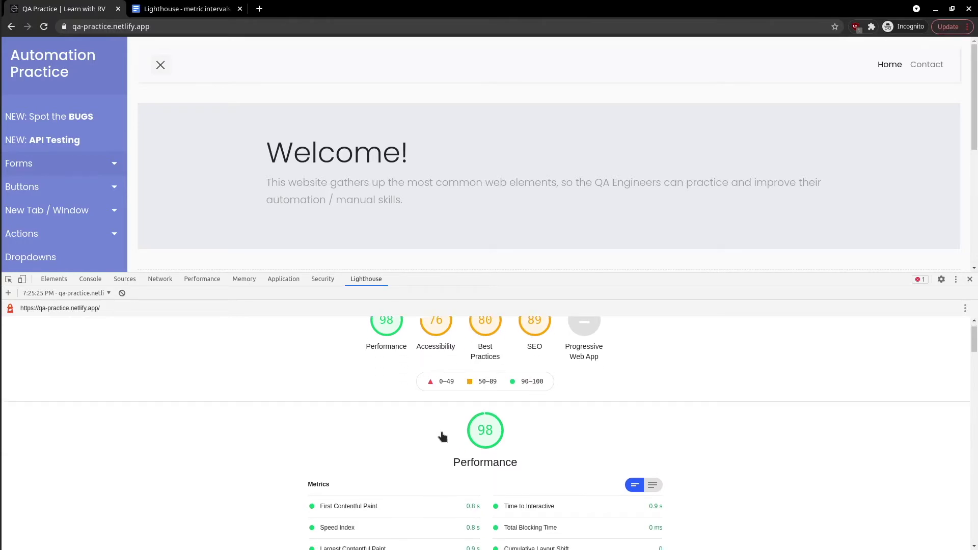
scroll(476, 452, "down", 3)
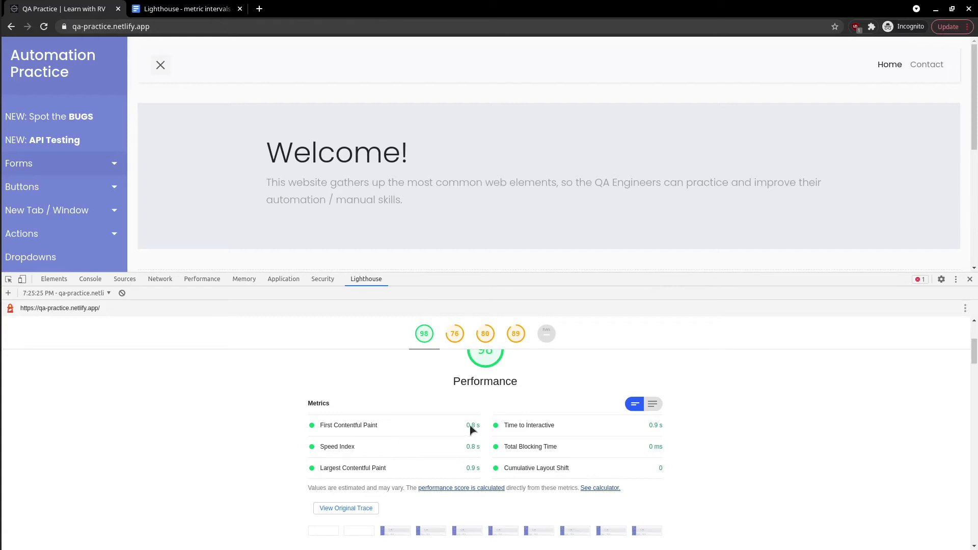
left_click(178, 8)
scroll(480, 325, "up", 1)
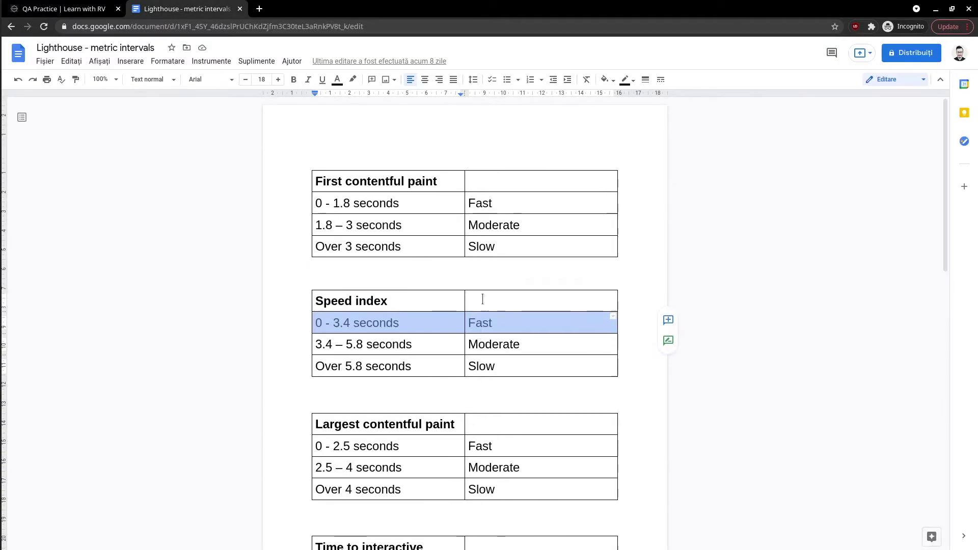
left_click(430, 204)
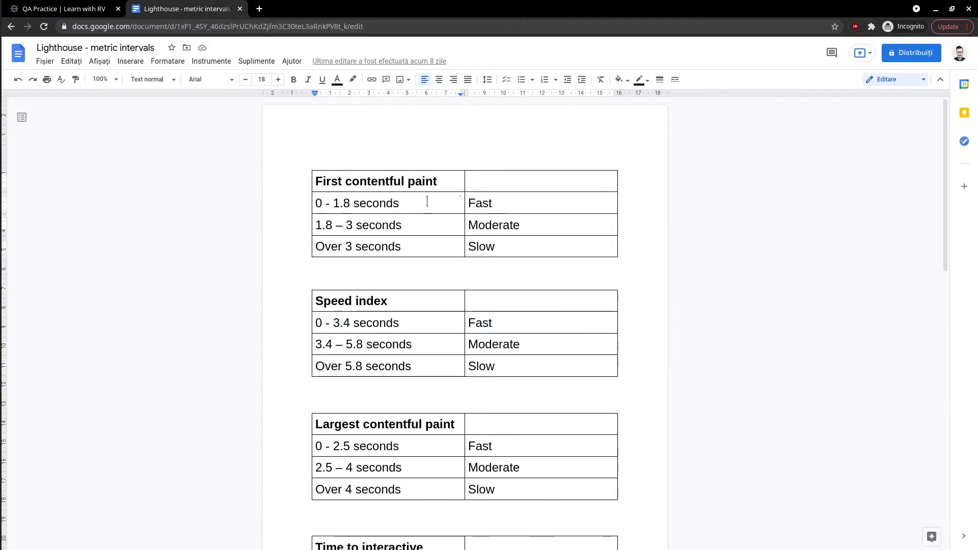
left_click_drag(498, 203, 467, 204)
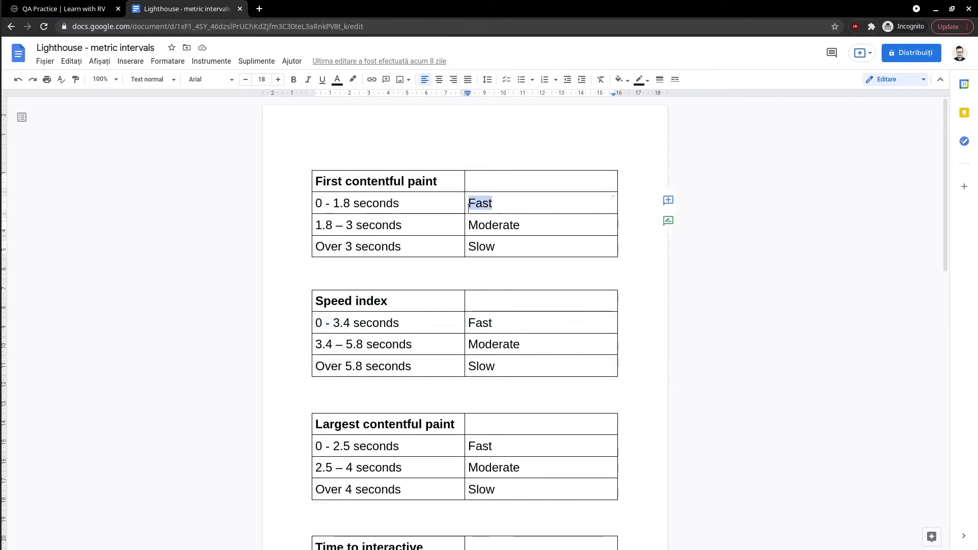
- Check the report's Speed Index and highlight the 0 - 3.4 seconds Fast row in the metric intervals document
left_click(70, 9)
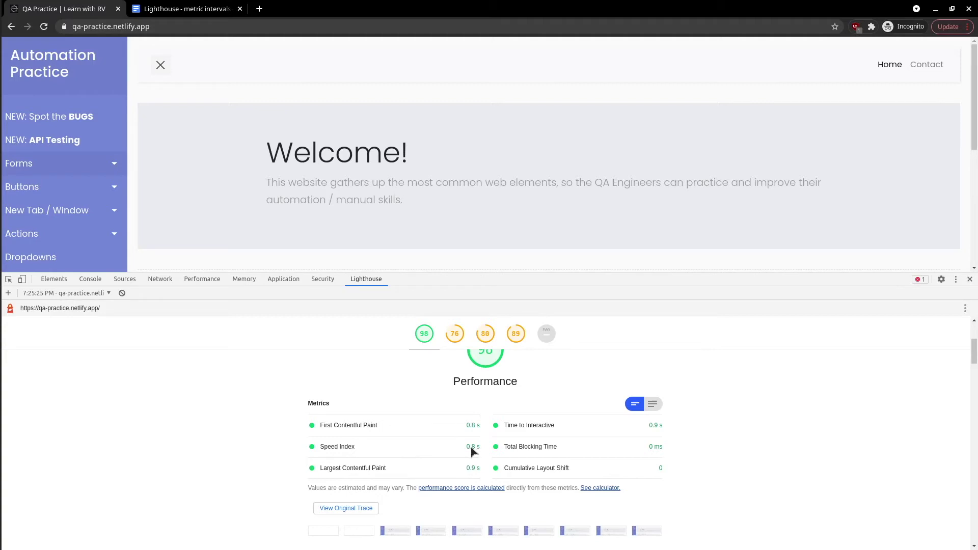
left_click(183, 9)
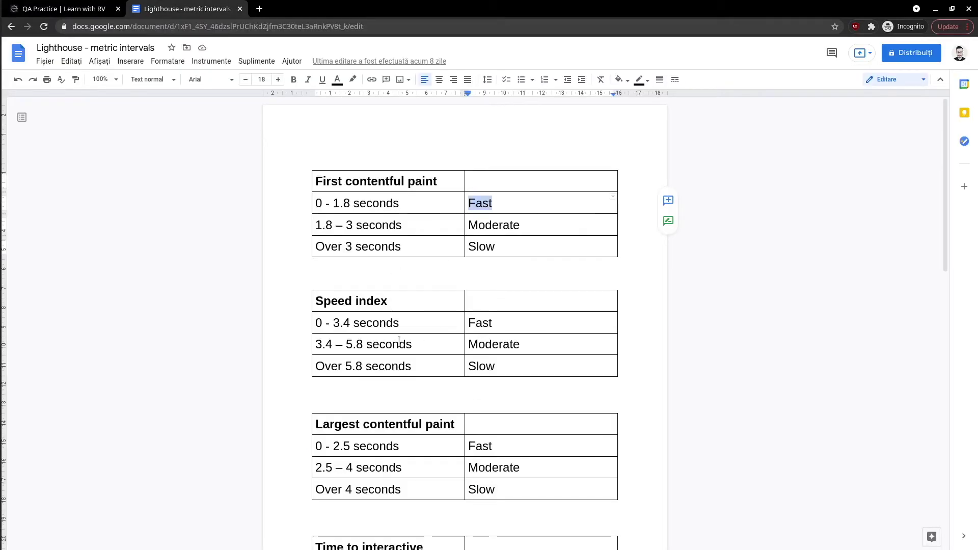
left_click_drag(336, 323, 489, 323)
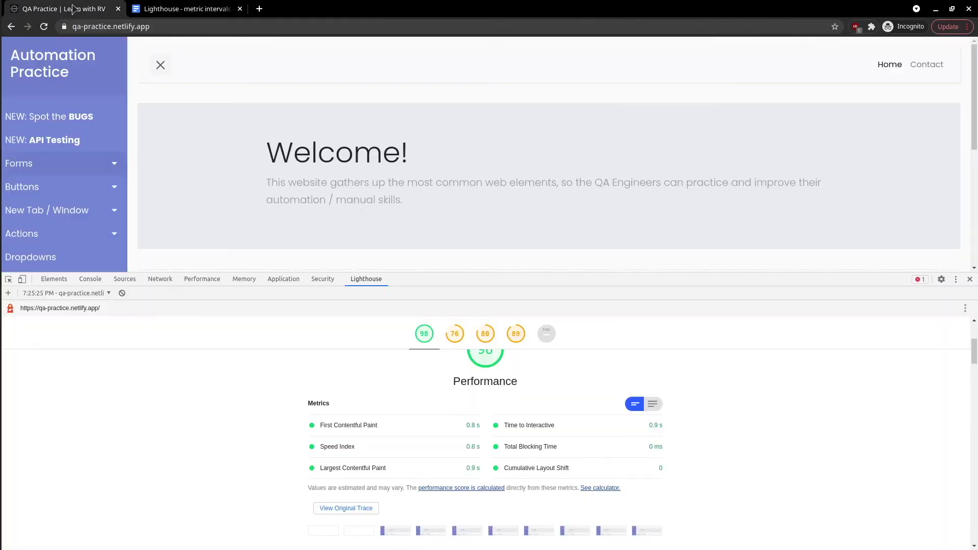
- Check the report's Largest Contentful Paint and highlight the 0 - 2.5 seconds Fast row in the metric intervals document
left_click(72, 9)
scroll(523, 415, "down", 1)
scroll(509, 398, "up", 2)
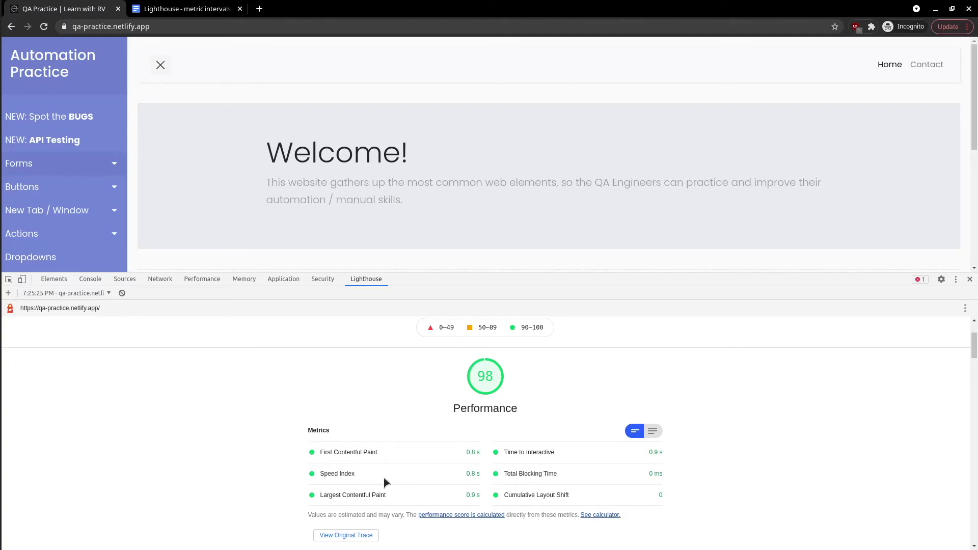
left_click(184, 8)
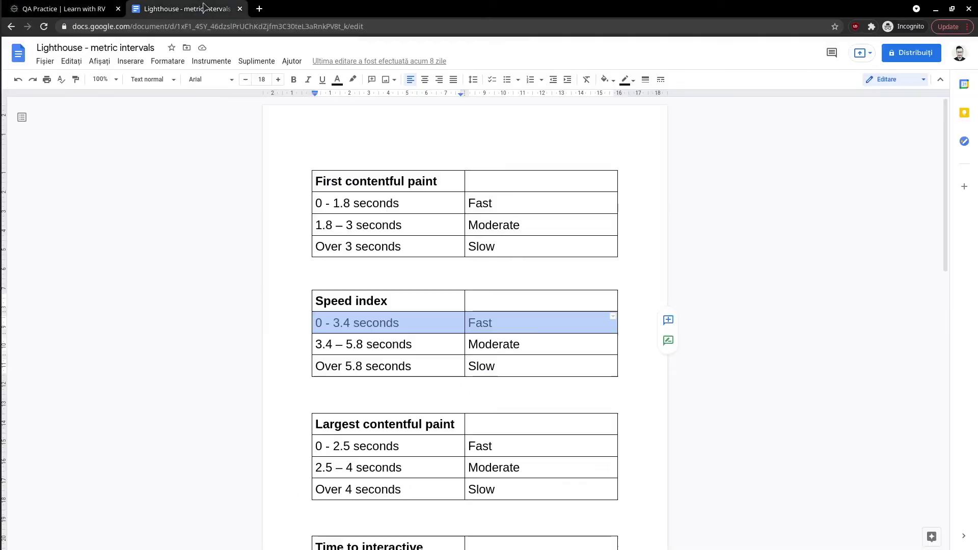
scroll(487, 362, "down", 1)
left_click_drag(318, 392, 469, 391)
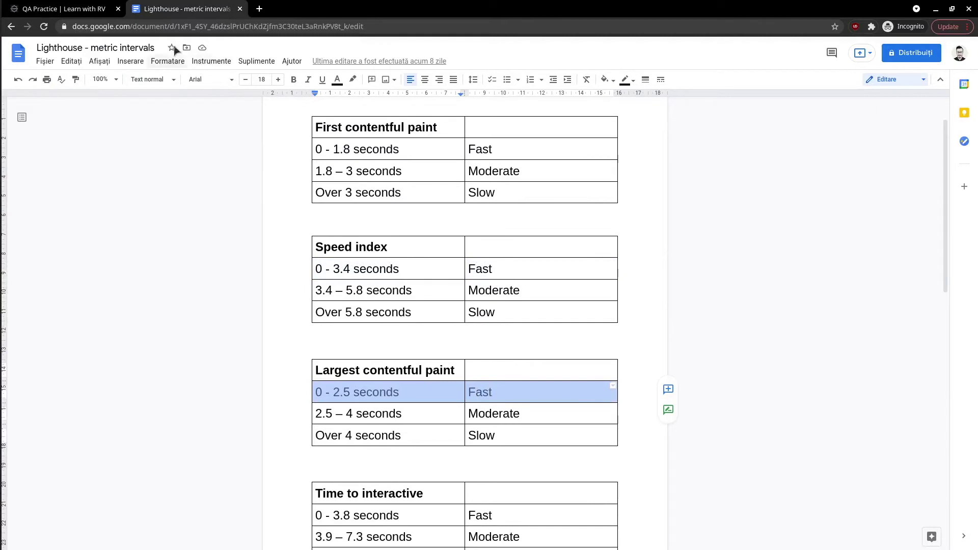
- Check the report's Time to Interactive and highlight the 0 - 3.8 seconds Fast row in the metric intervals document
left_click(71, 10)
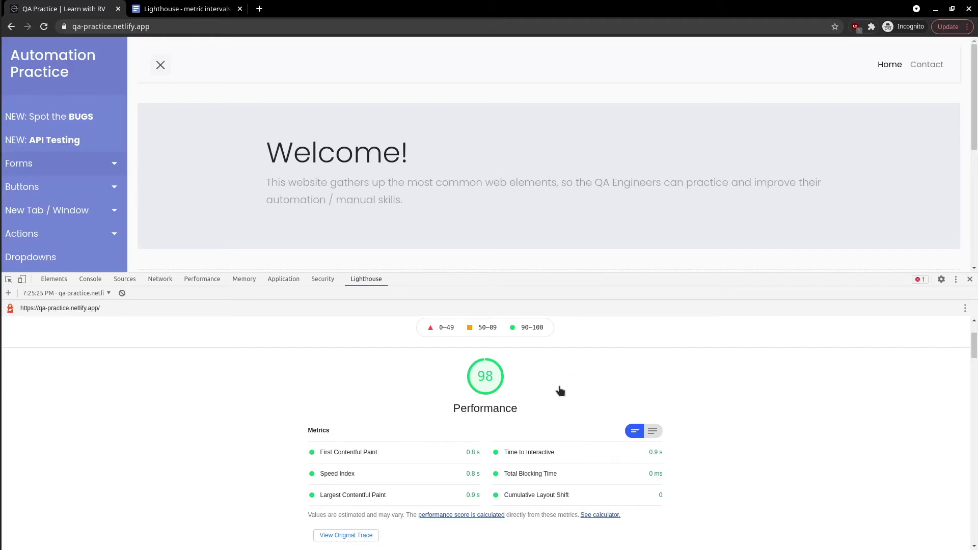
left_click(187, 9)
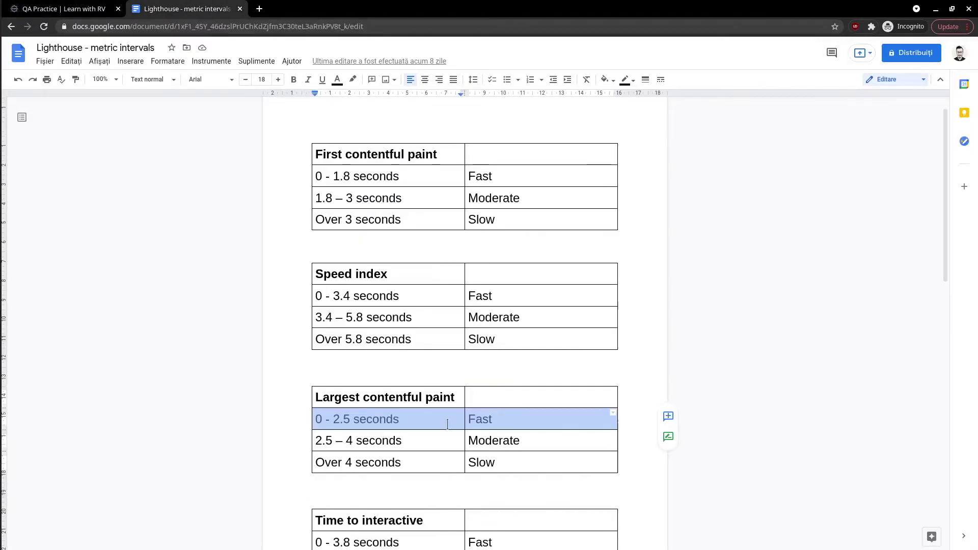
scroll(321, 407, "down", 3)
left_click_drag(317, 407, 530, 408)
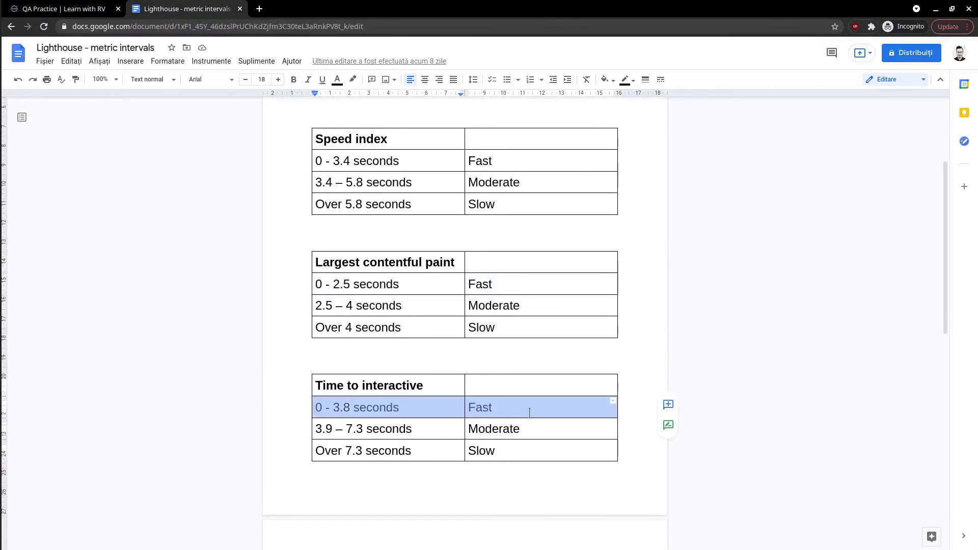
- Check the report's Total Blocking Time and highlight the 0 - 200 milliseconds Fast row in the metric intervals document
left_click(83, 10)
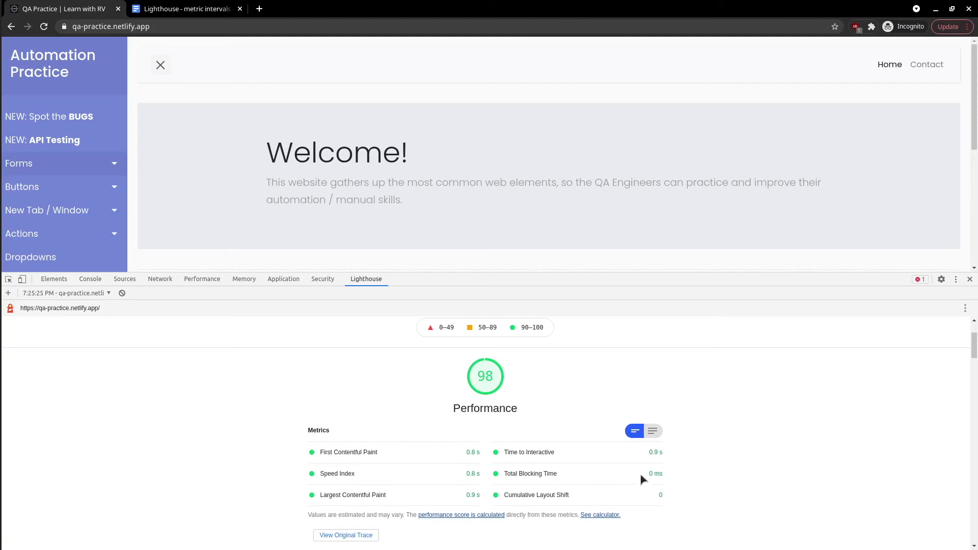
key("ctrl+Tab")
scroll(402, 393, "down", 5)
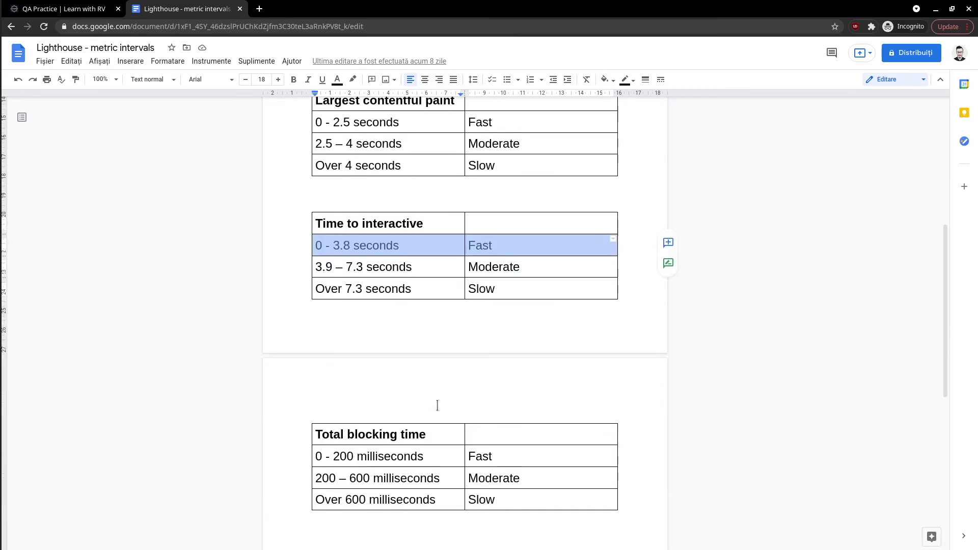
scroll(402, 394, "up", 1)
left_click_drag(508, 405, 307, 403)
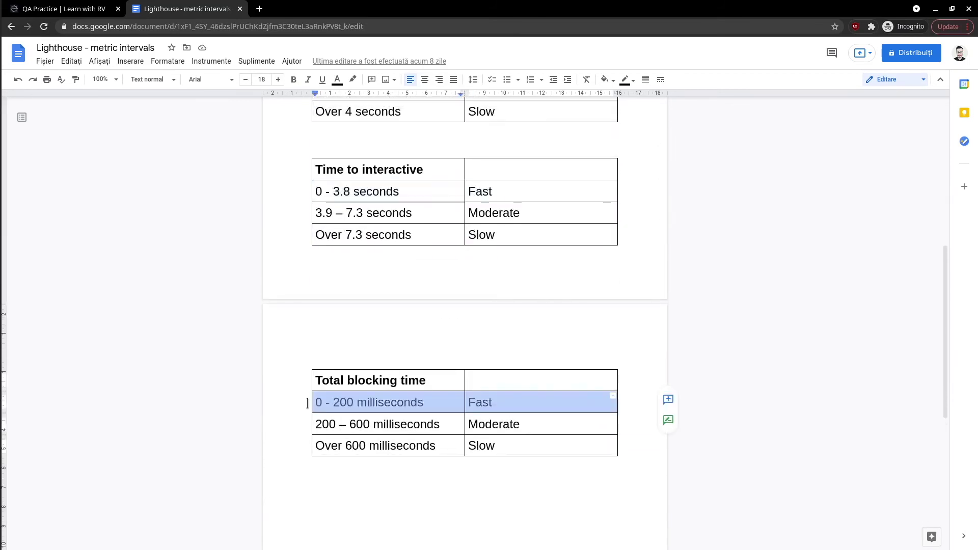
- Return to the Lighthouse report, expand the Performance section's passed audits to review them, and collapse the list again
left_click(76, 11)
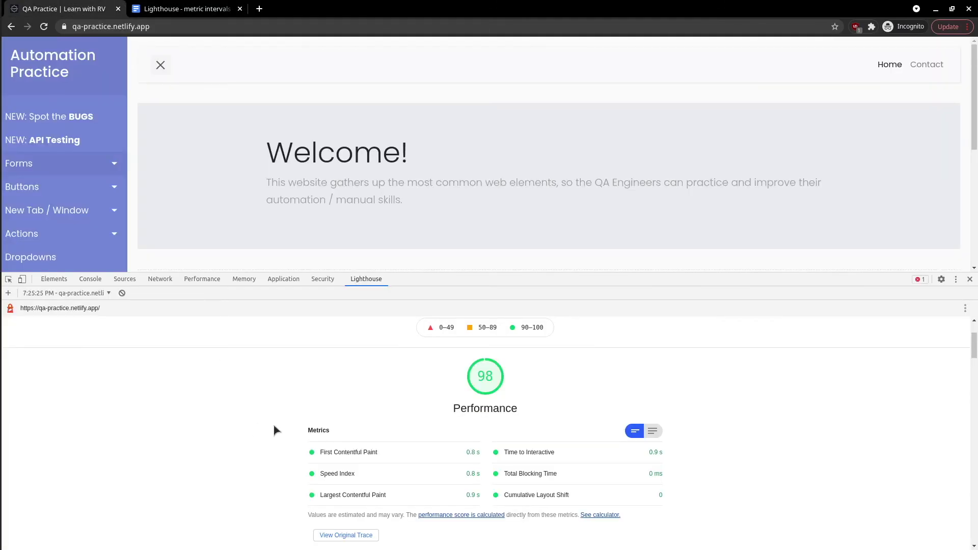
scroll(286, 474, "up", 2)
scroll(286, 479, "down", 1)
scroll(287, 475, "down", 1)
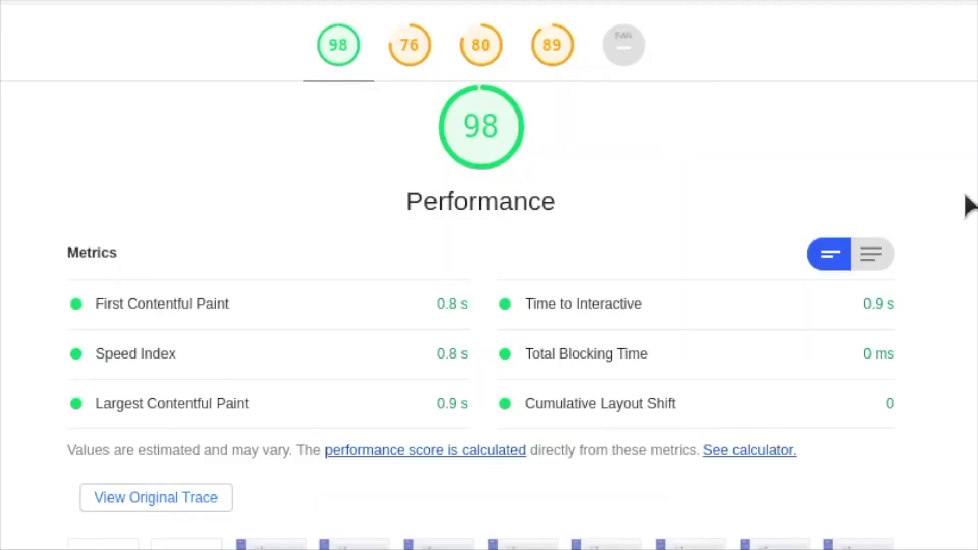
scroll(705, 313, "down", 10)
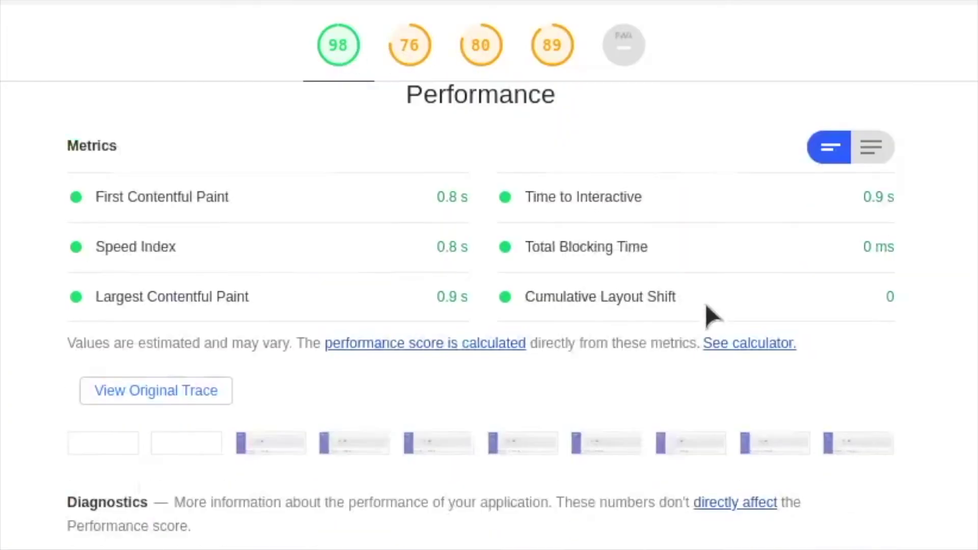
left_click(150, 382)
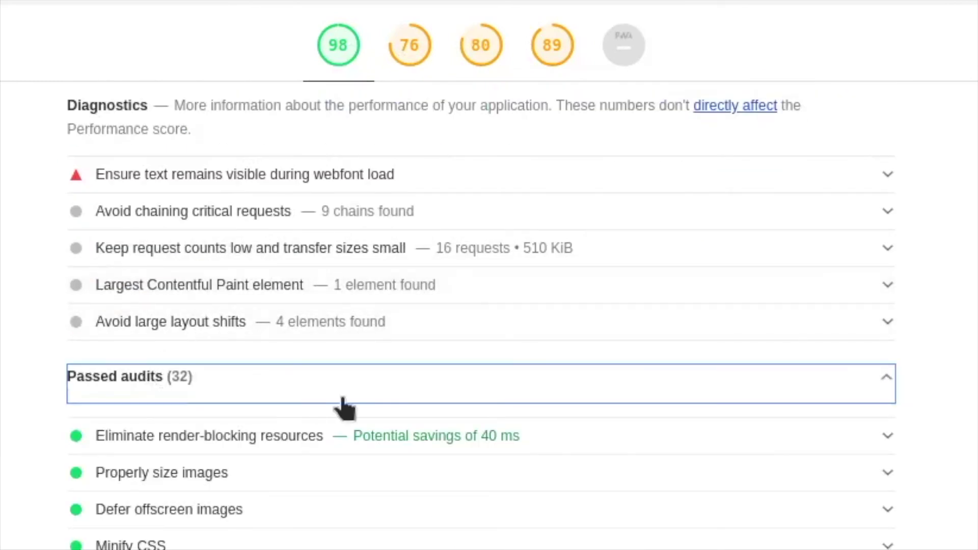
scroll(510, 437, "down", 15)
scroll(512, 441, "up", 12)
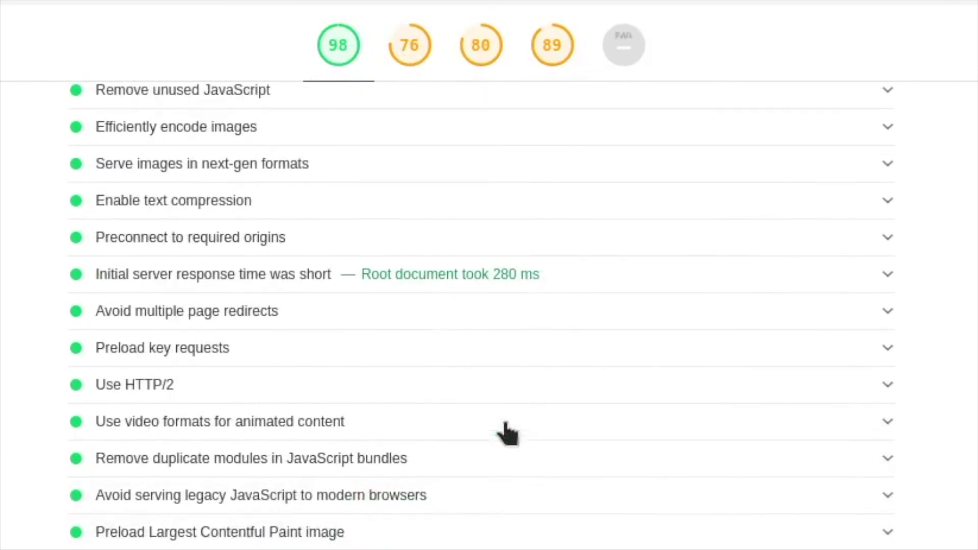
scroll(411, 438, "up", 2)
left_click(290, 443)
- Examine the Performance score, its metrics and the Diagnostics entries in the Lighthouse report
scroll(290, 441, "up", 3)
scroll(968, 458, "down", 2)
scroll(954, 430, "up", 3)
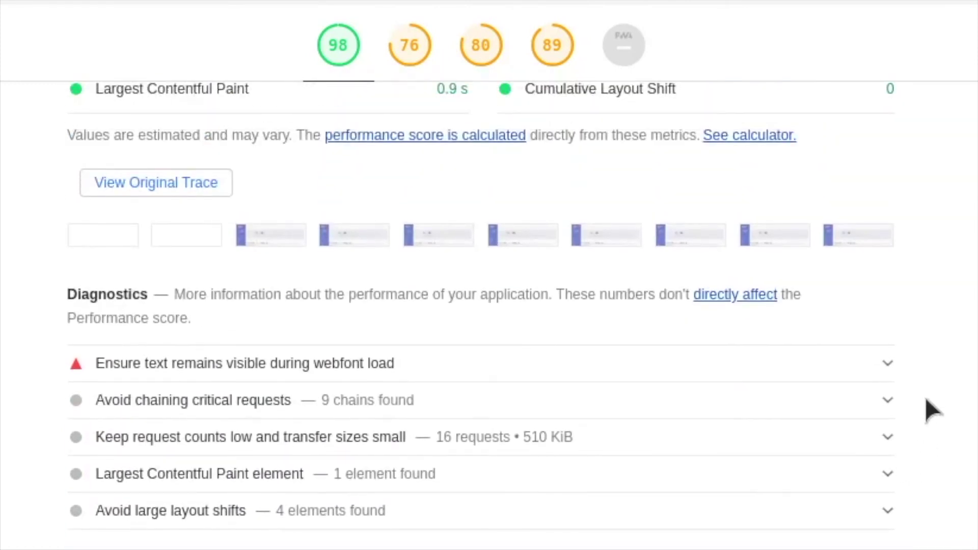
scroll(894, 404, "up", 10)
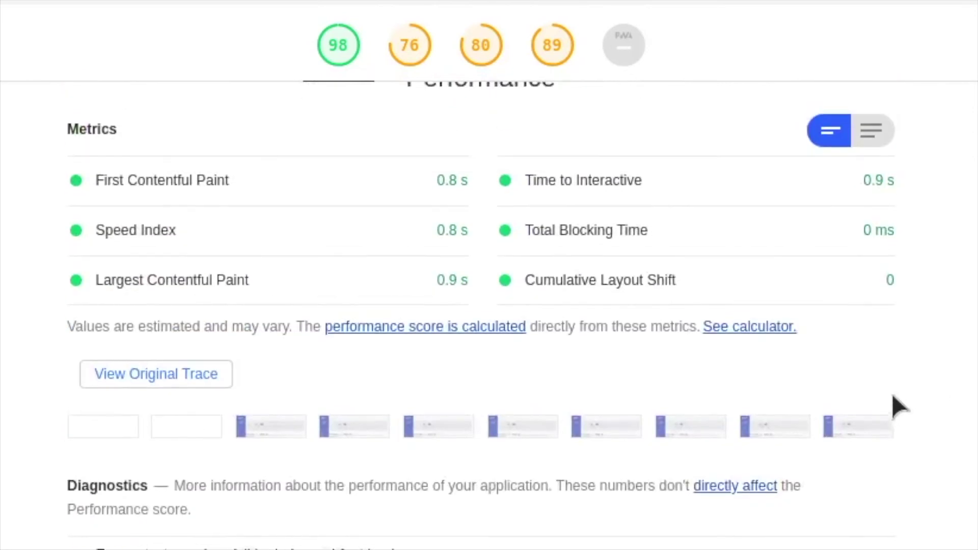
scroll(658, 406, "down", 3)
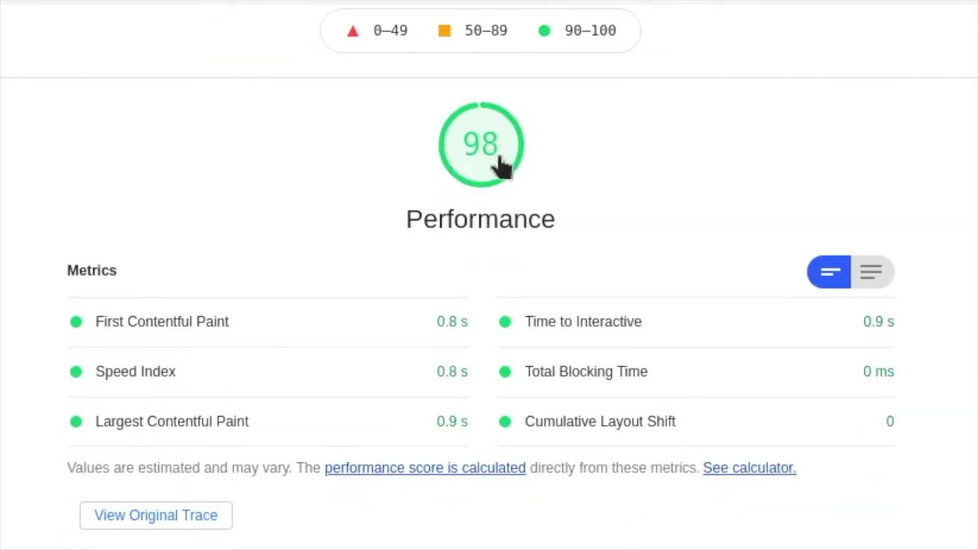
scroll(599, 239, "down", 6)
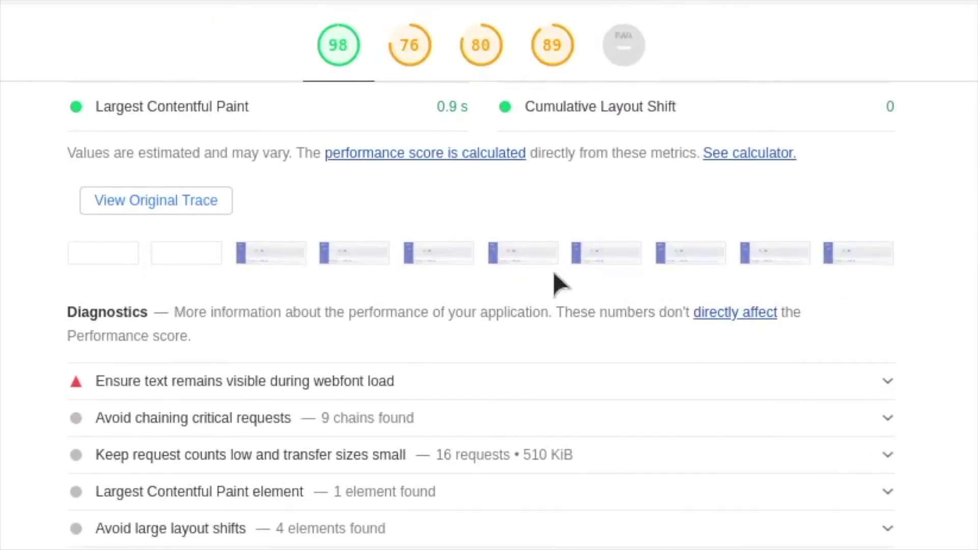
scroll(232, 263, "down", 2)
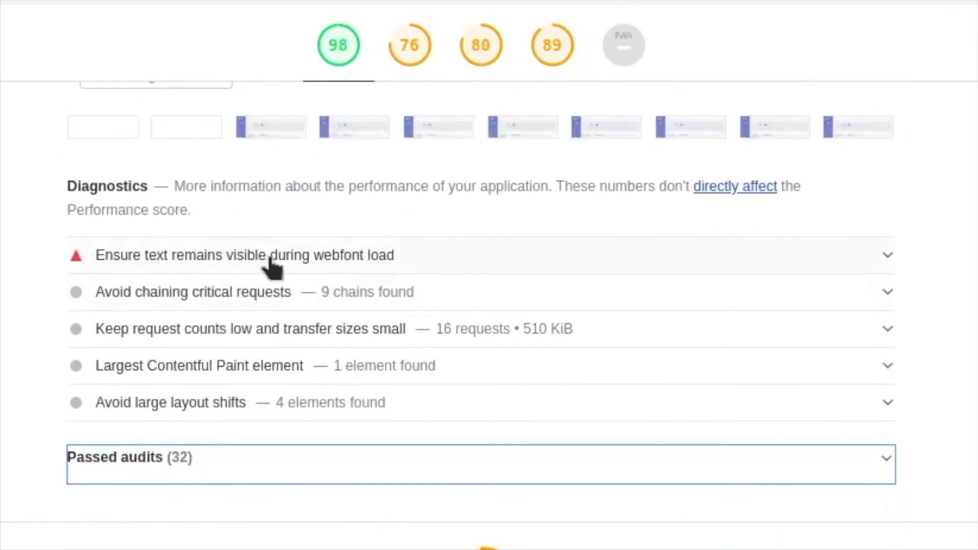
- Review the webfont load diagnostic and collapse it, then expand Avoid chaining critical requests to inspect its request chains
left_click(372, 264)
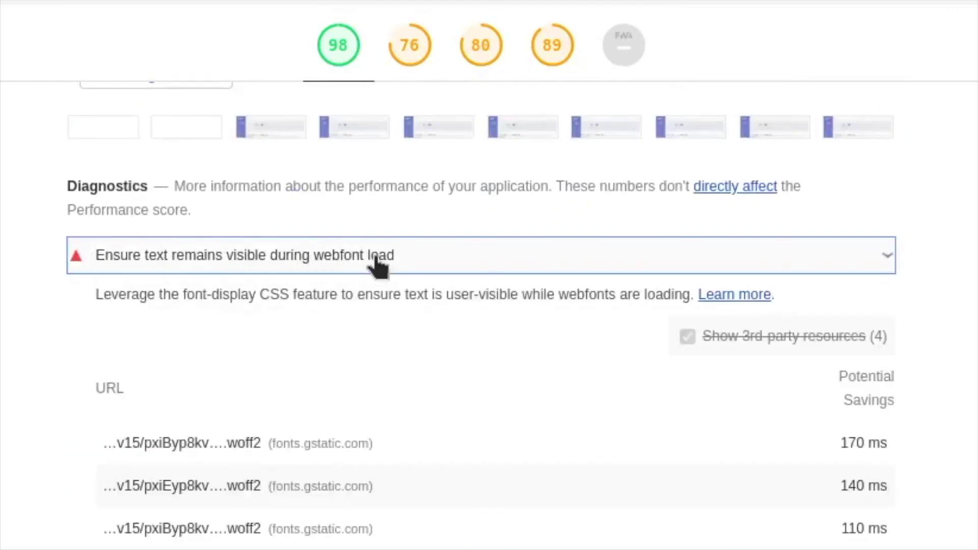
left_click(411, 258)
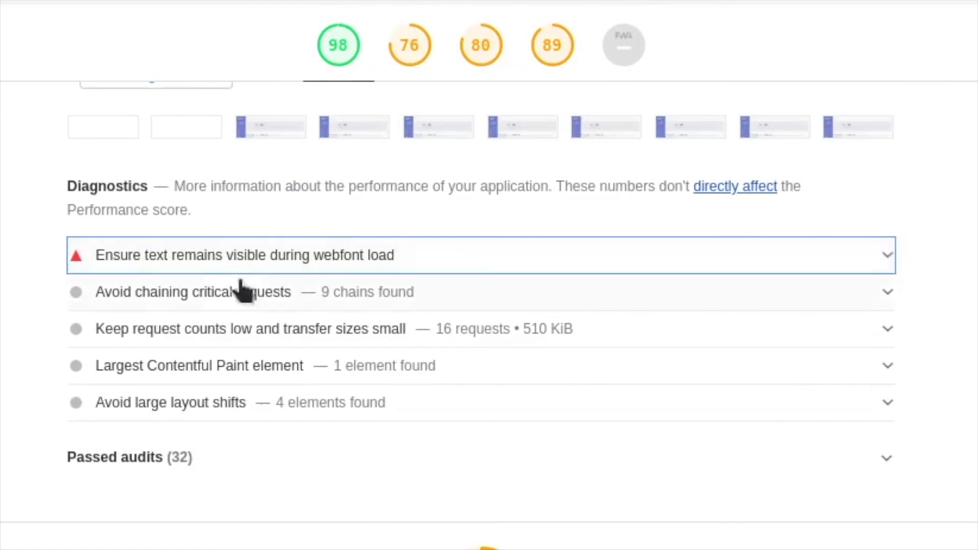
left_click(210, 297)
scroll(471, 351, "down", 8)
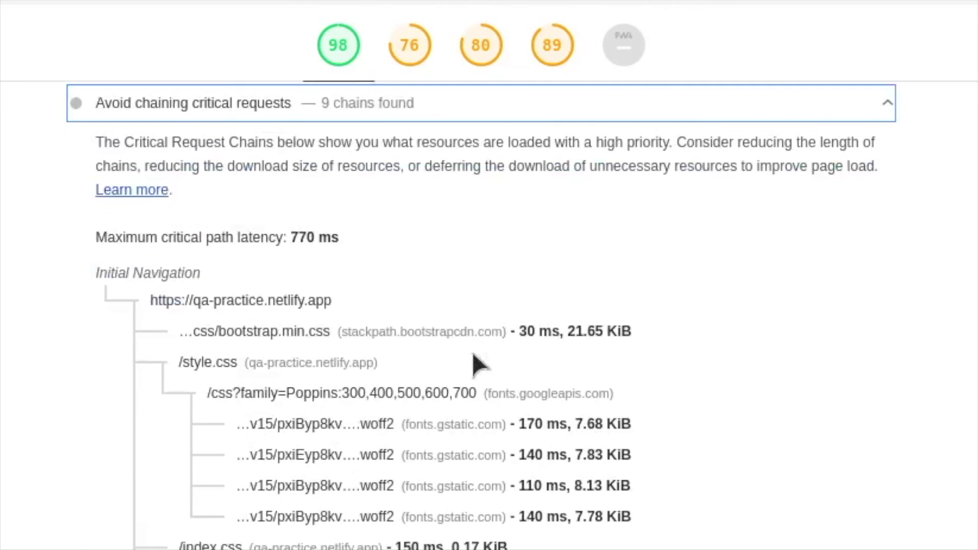
- Expand the Keep request counts low and transfer sizes small diagnostic and review its breakdown by resource type
scroll(218, 260, "down", 2)
left_click(211, 254)
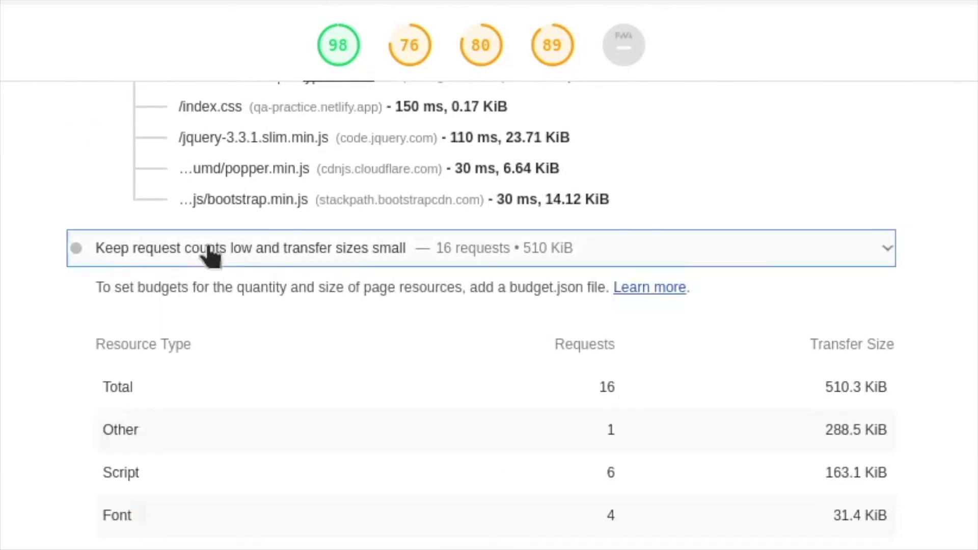
scroll(450, 316, "down", 4)
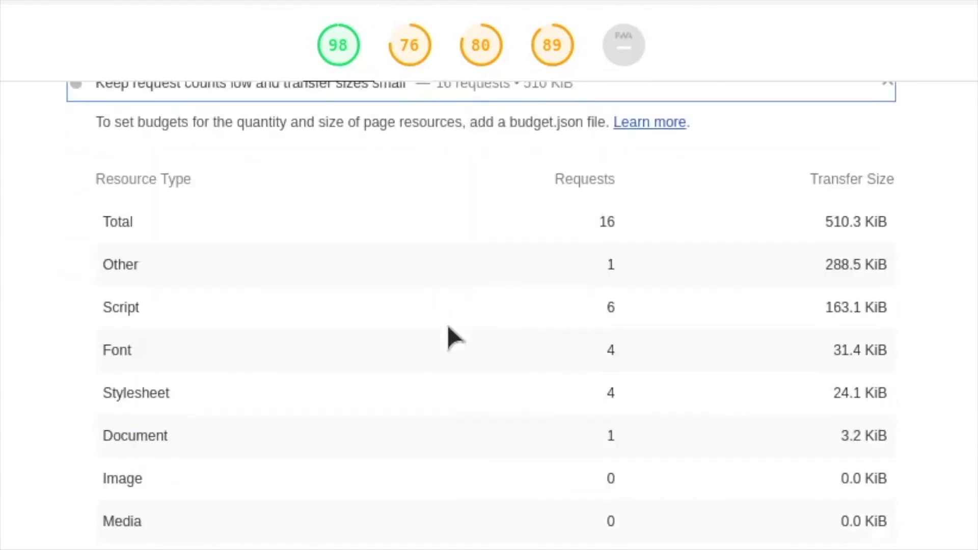
scroll(492, 290, "down", 8)
scroll(336, 303, "up", 3)
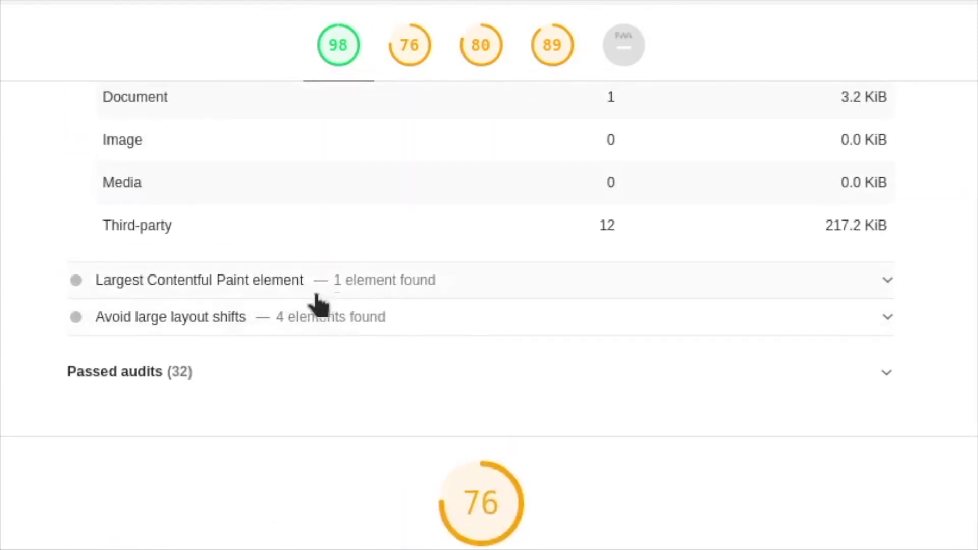
- Review the Buttons do not have an accessible name audit in the Accessibility section and collapse its details
scroll(622, 342, "down", 4)
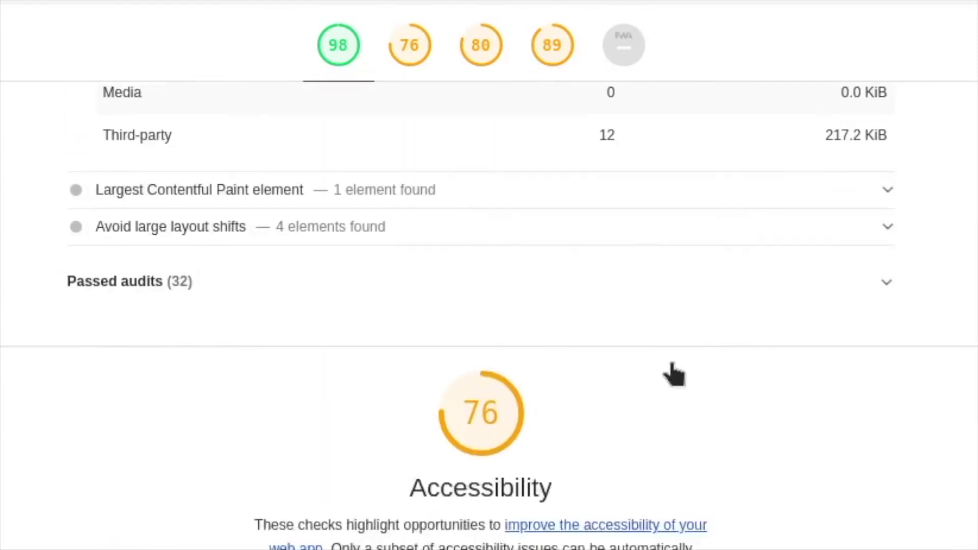
scroll(550, 311, "down", 8)
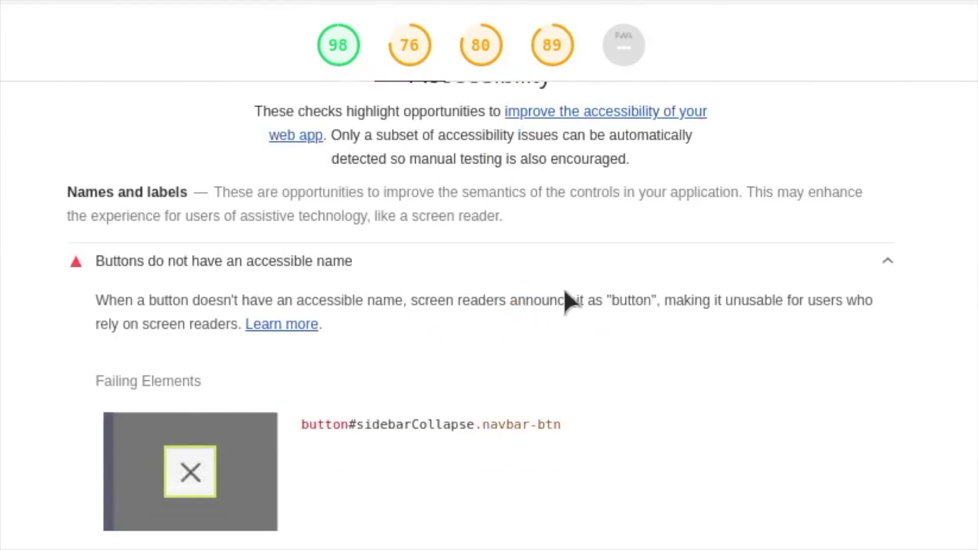
scroll(561, 287, "up", 3)
left_click(317, 262)
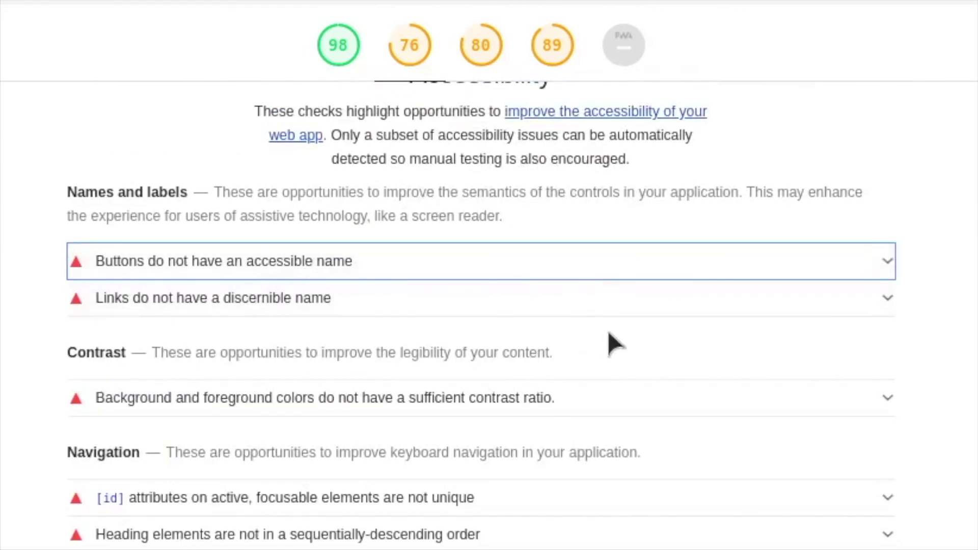
- Look through the remaining Accessibility audits and the Trust and Safety and General audits under Best Practices
scroll(622, 332, "down", 6)
scroll(699, 338, "down", 10)
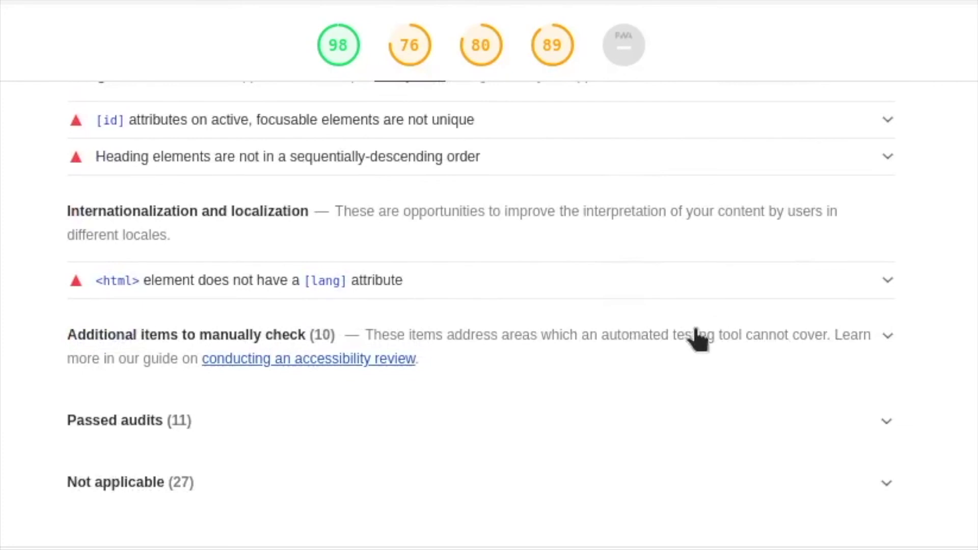
scroll(734, 329, "down", 4)
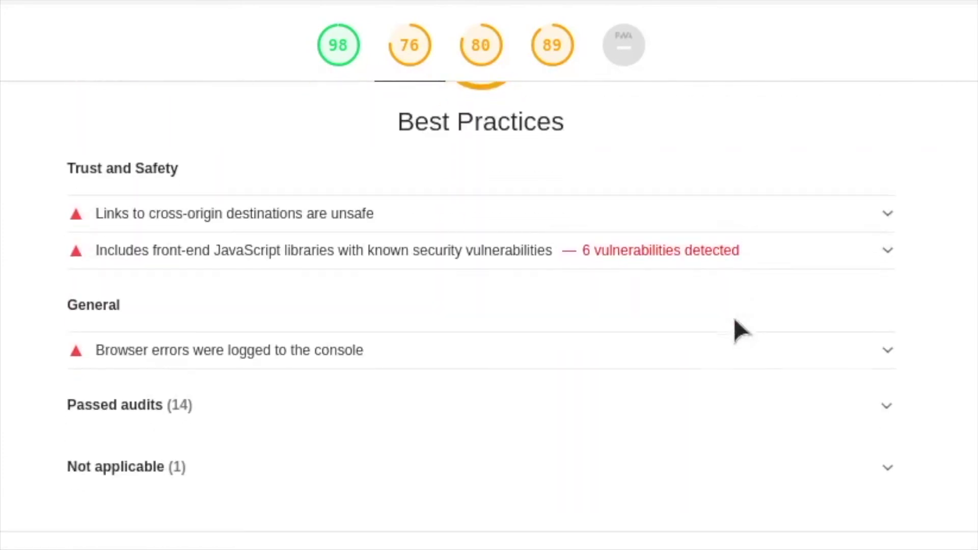